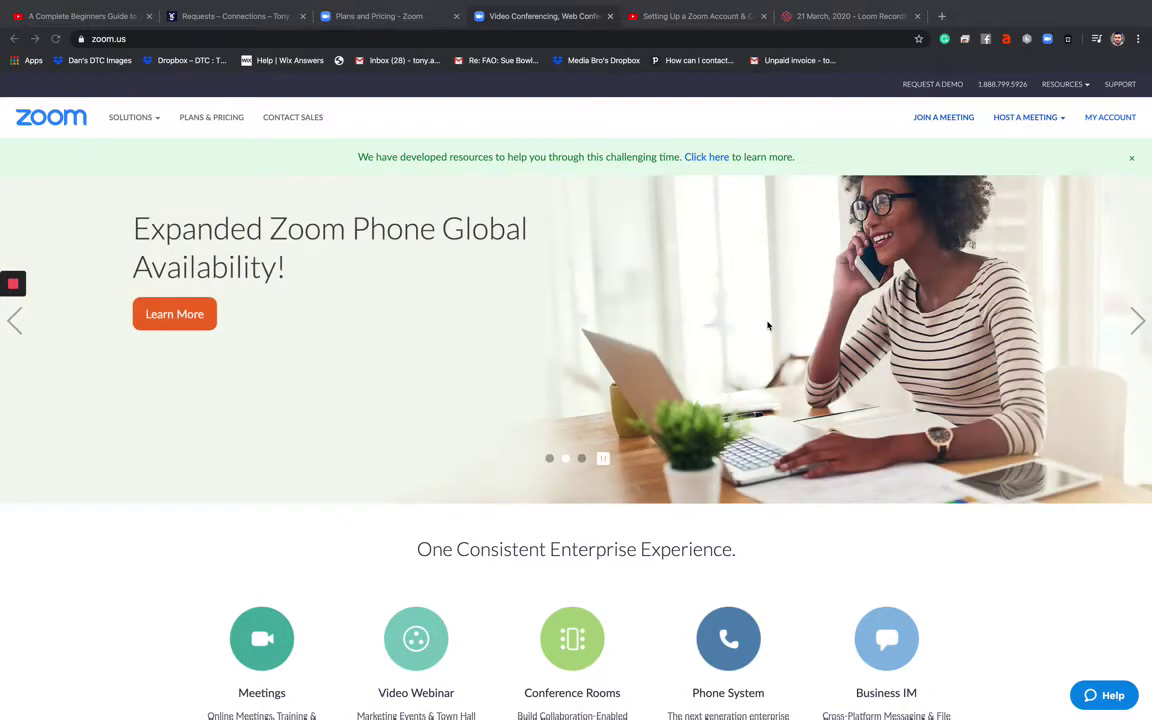
Open the account's list of upcoming meetings and begin scheduling a new meeting
left_click(1107, 121)
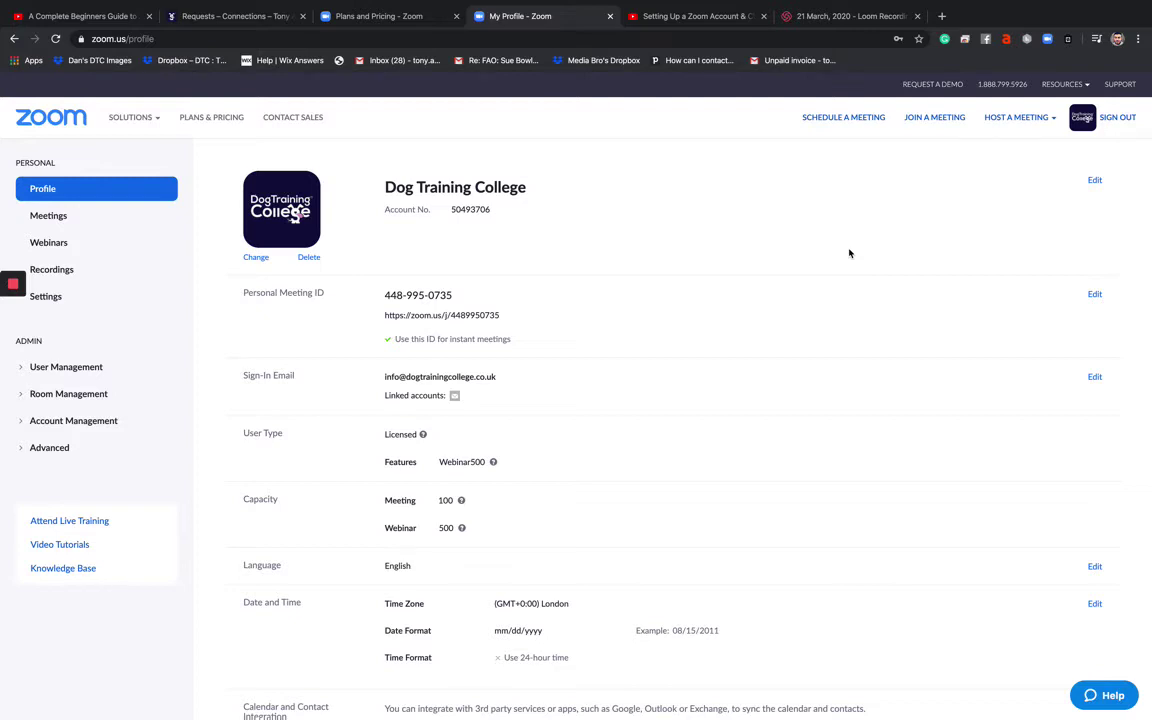
left_click(28, 158)
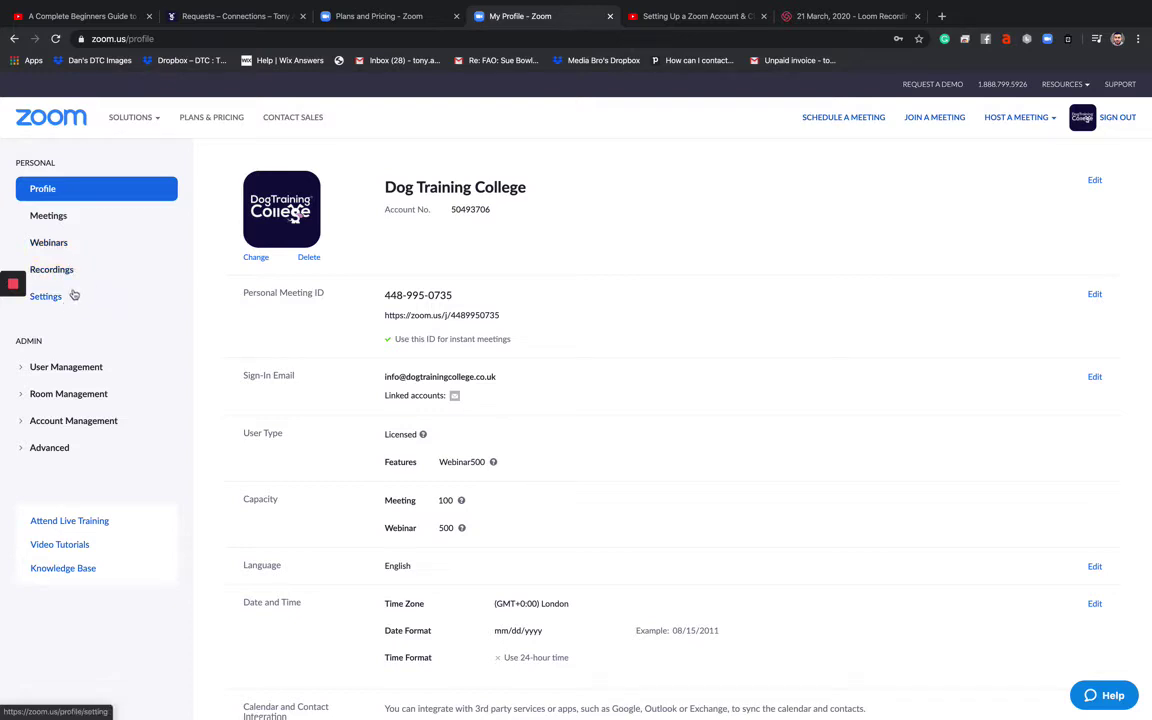
left_click(47, 217)
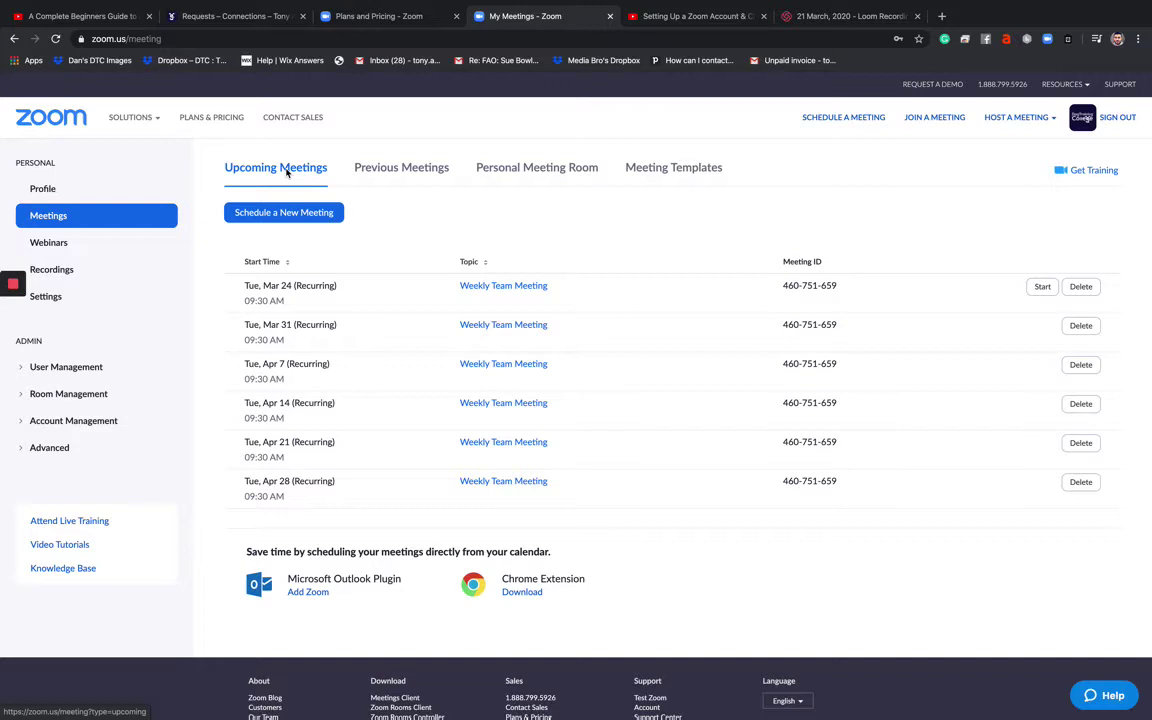
left_click(292, 220)
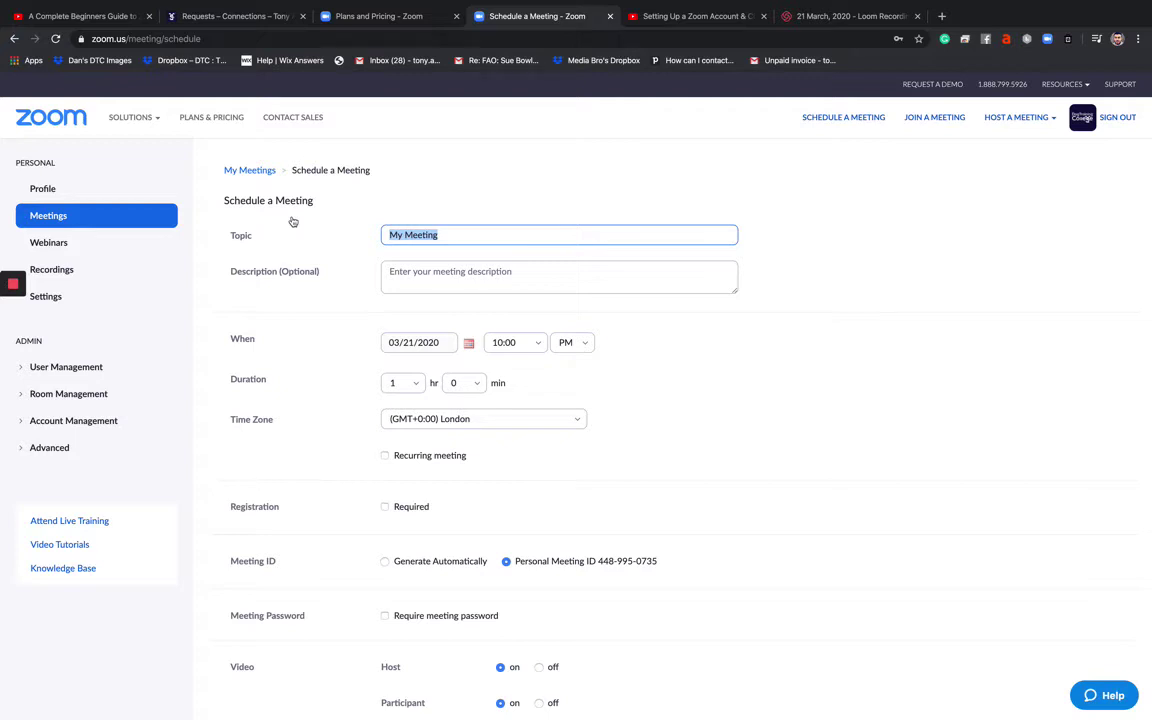
Enter Test Meeting as the meeting's topic and set its start time to 1:00 PM
type("Test m")
key("BackSpace")
type("Meeting")
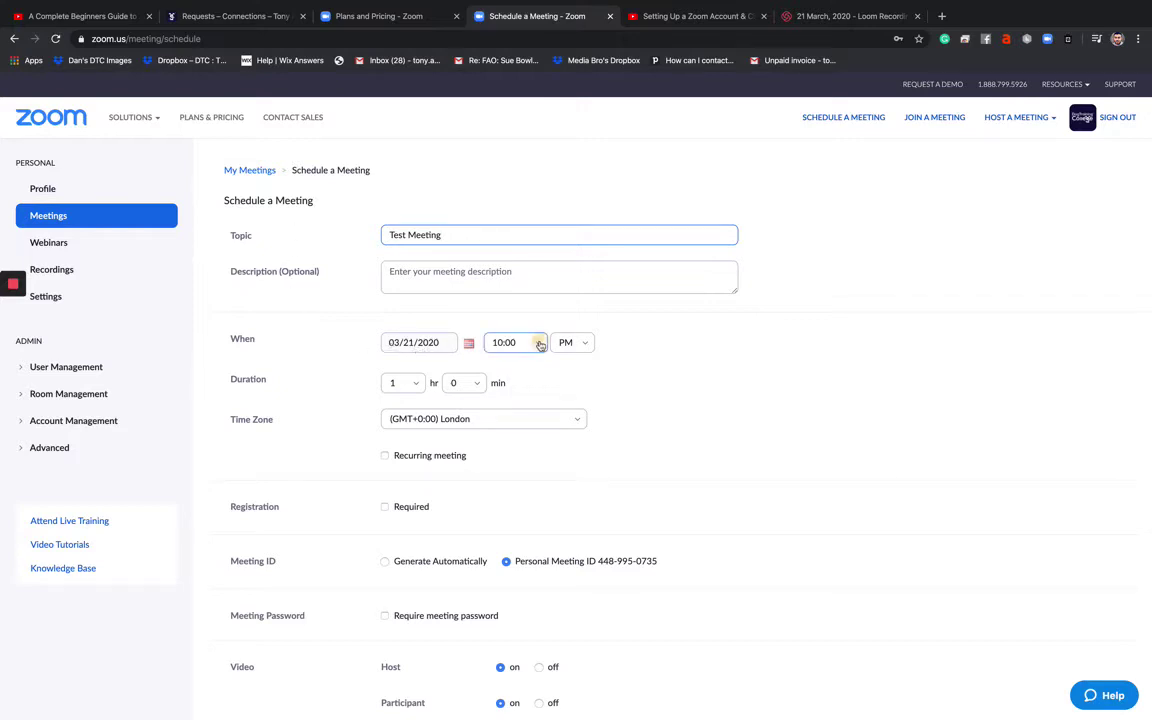
left_click(508, 342)
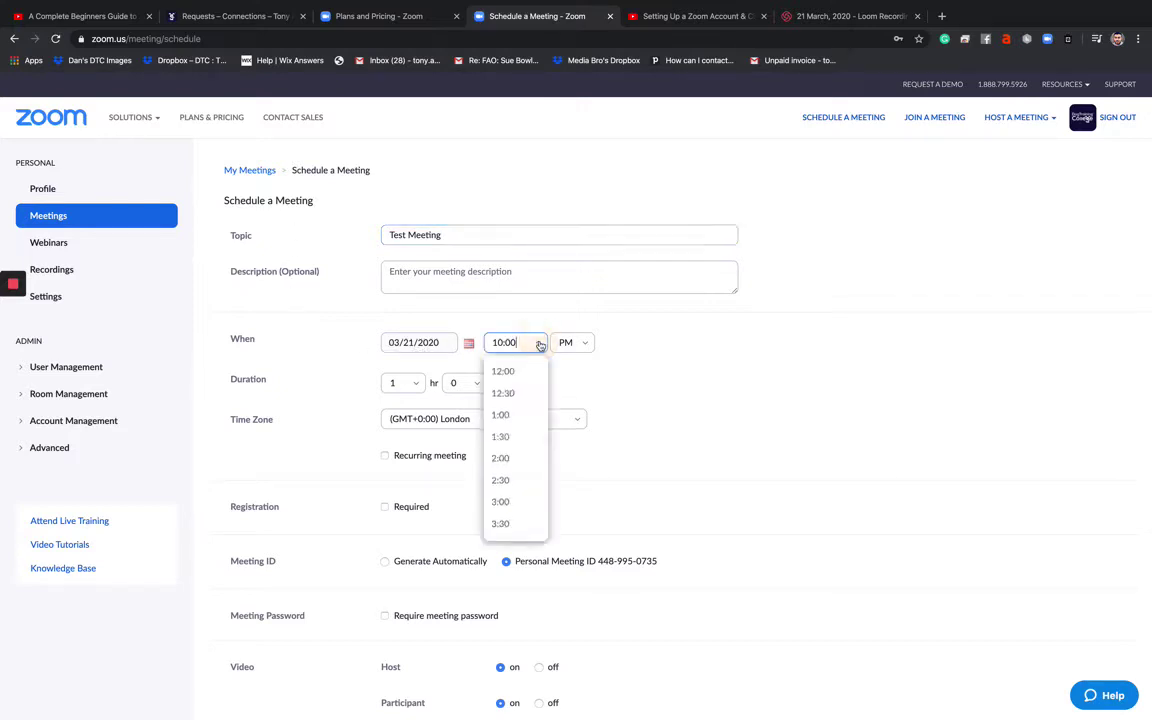
left_click(520, 416)
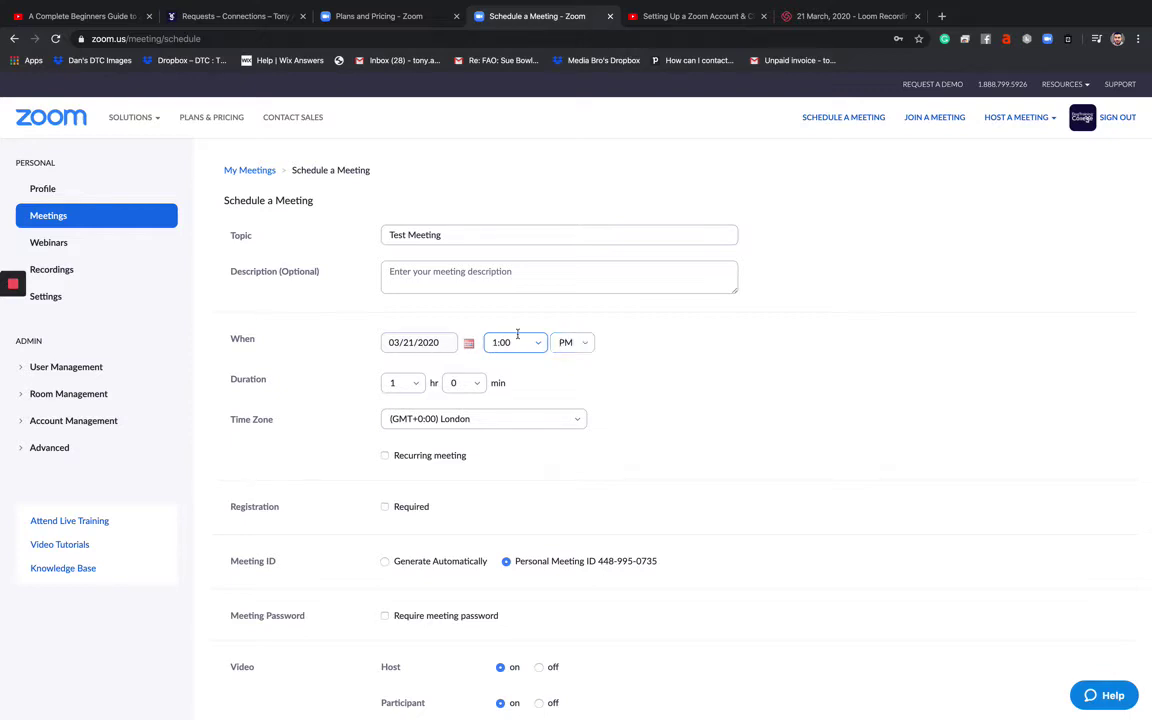
Try the recurring meeting option and switch it back off
scroll(561, 368, "down", 1)
scroll(560, 371, "down", 1)
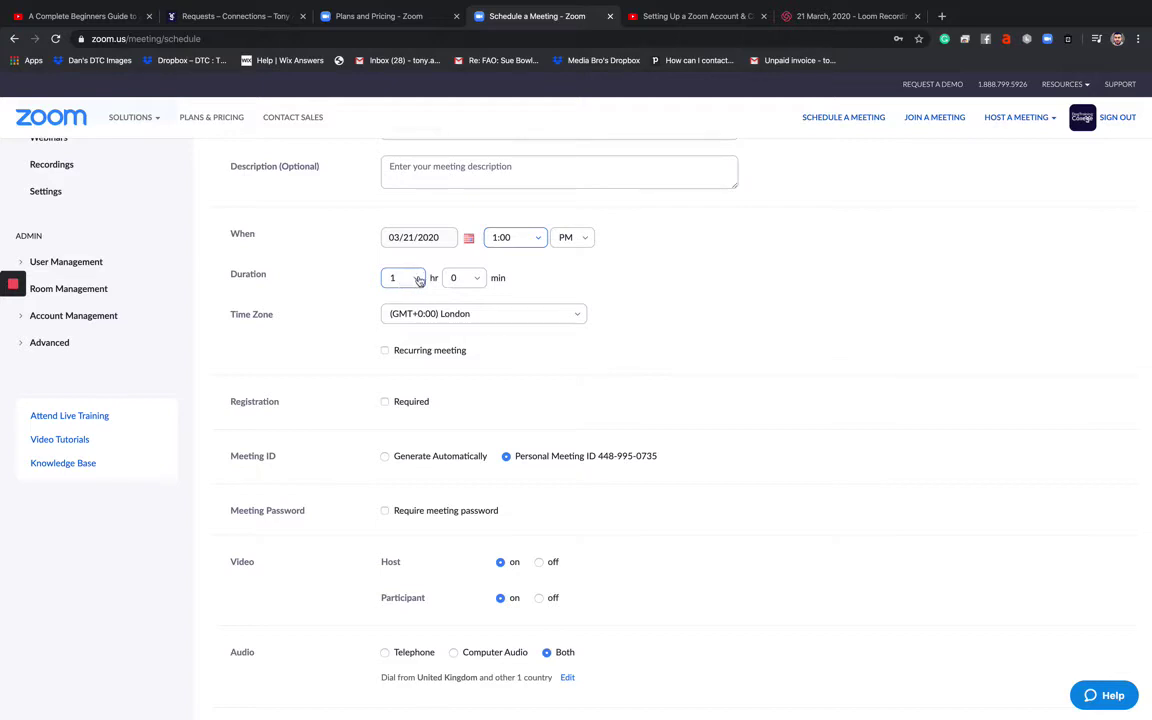
left_click(474, 284)
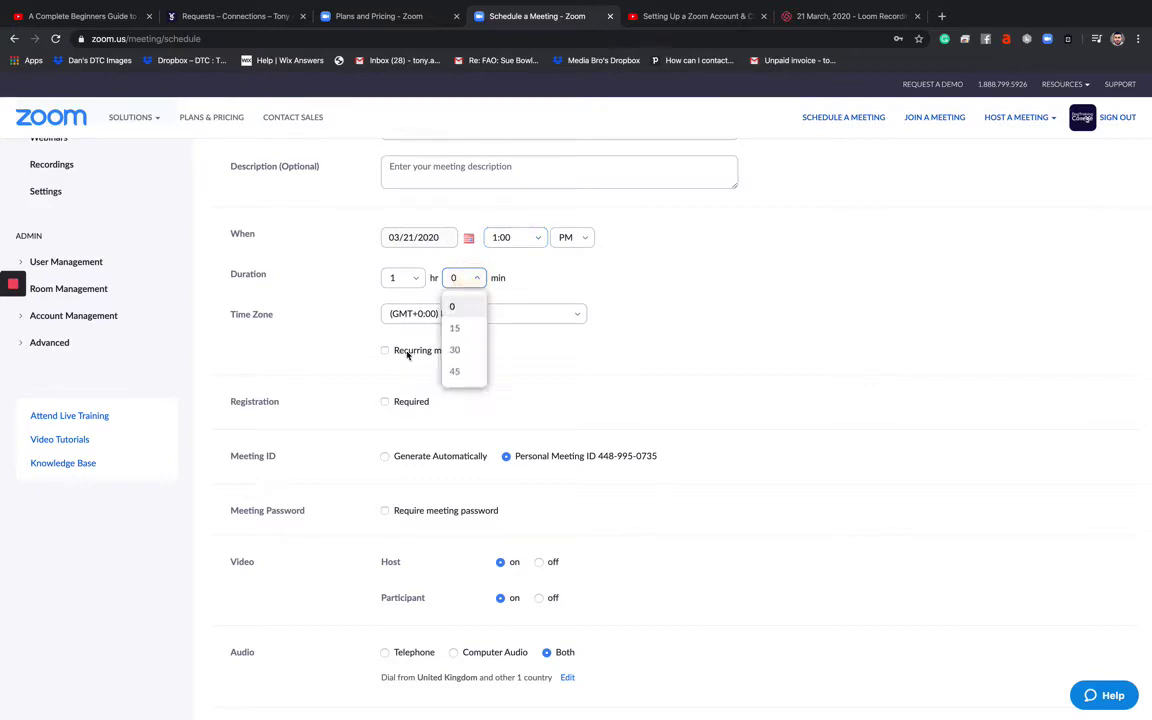
left_click(404, 351)
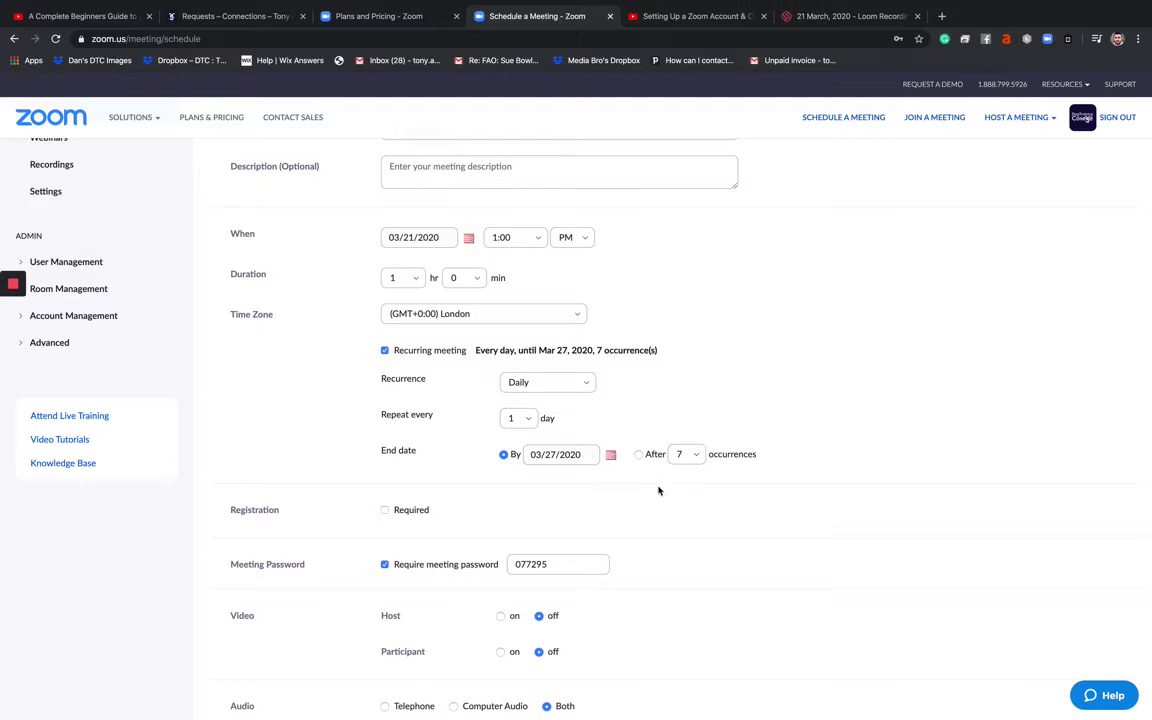
left_click(385, 352)
scroll(316, 373, "down", 2)
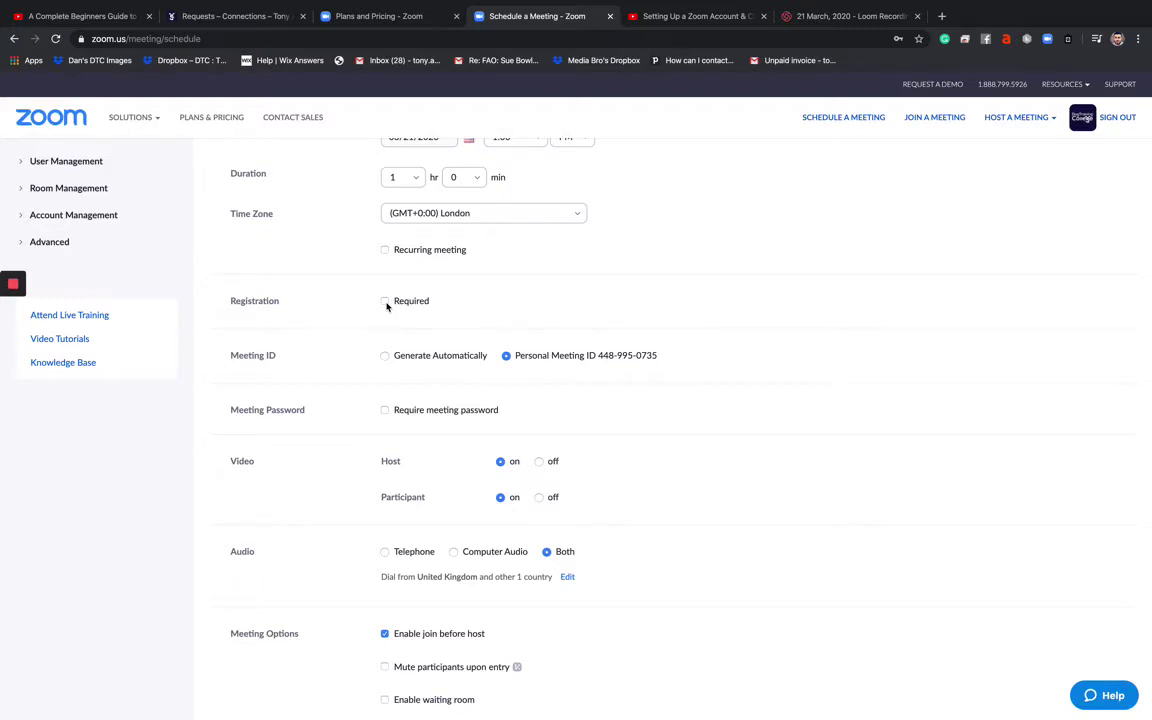
Switch required registration on and back off, and remove the meeting password requirement
left_click(386, 302)
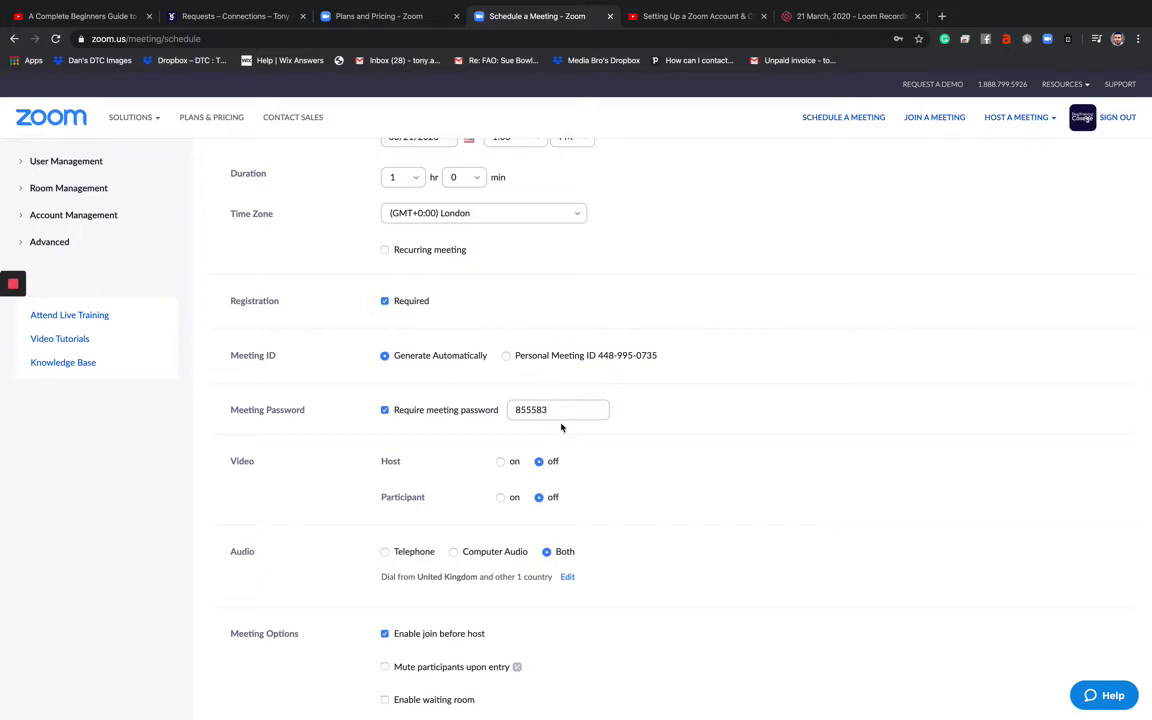
left_click(385, 303)
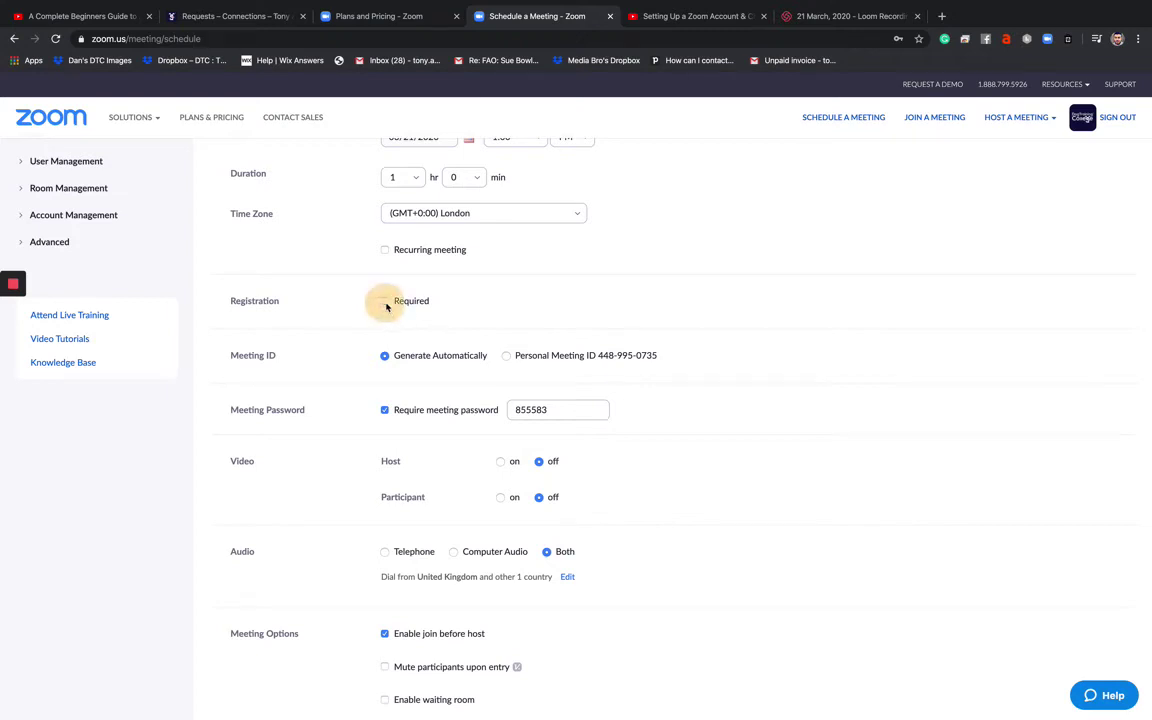
left_click(385, 412)
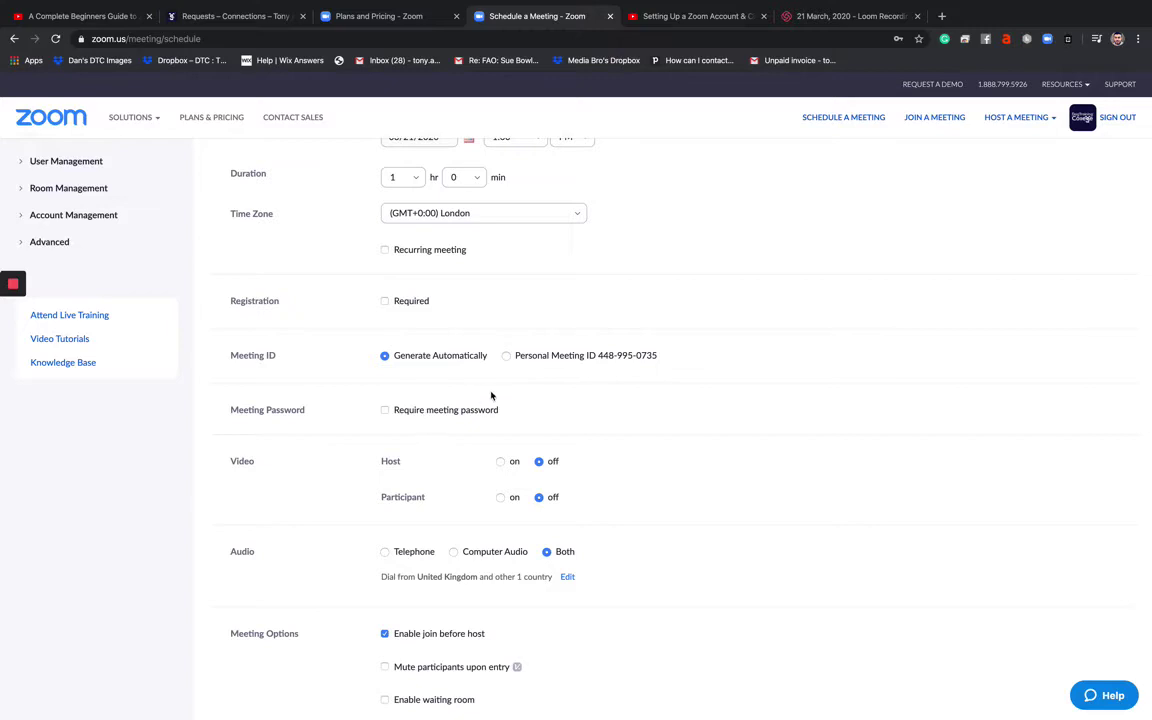
Set the host's video to on with automatic recording in the cloud, and try to save the meeting
scroll(471, 344, "down", 3)
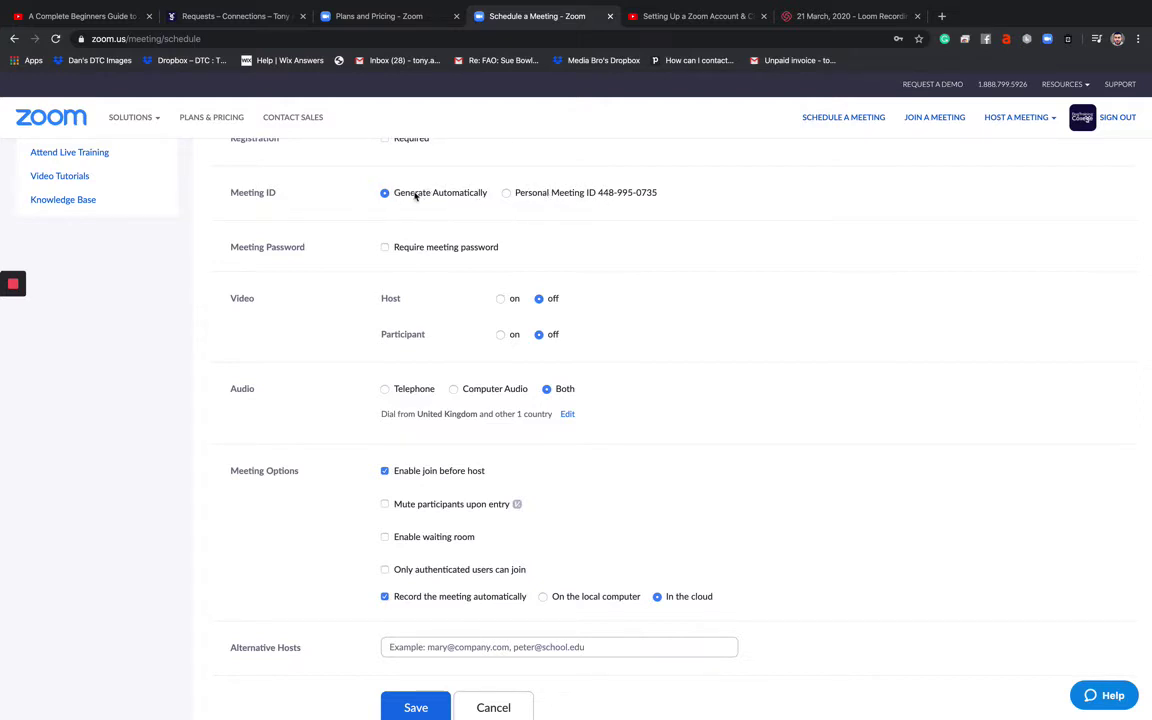
left_click(614, 305)
scroll(612, 303, "down", 2)
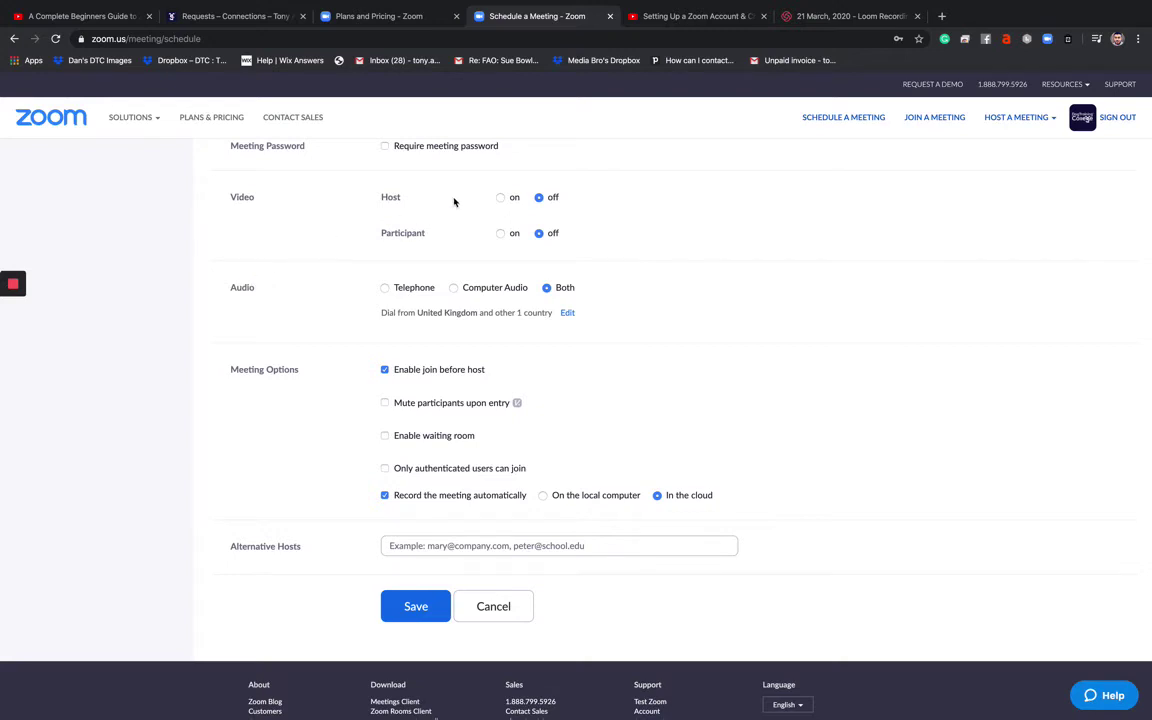
mouse_move(455, 202)
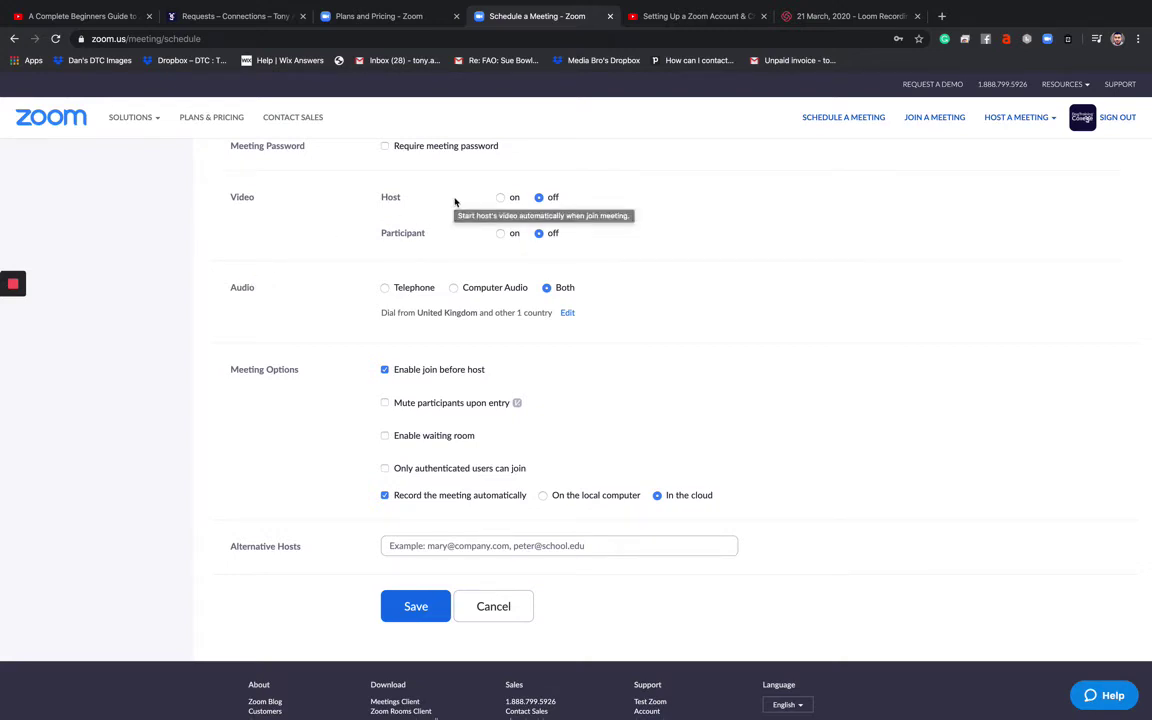
left_click(501, 197)
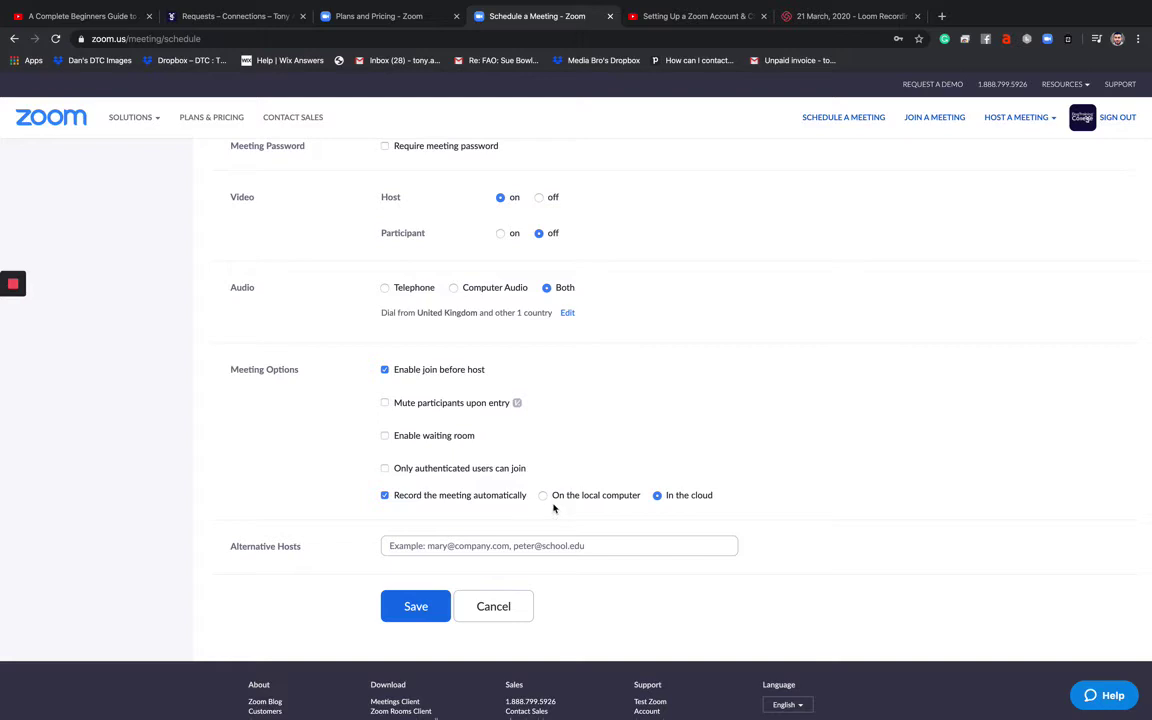
left_click(657, 495)
key("Return")
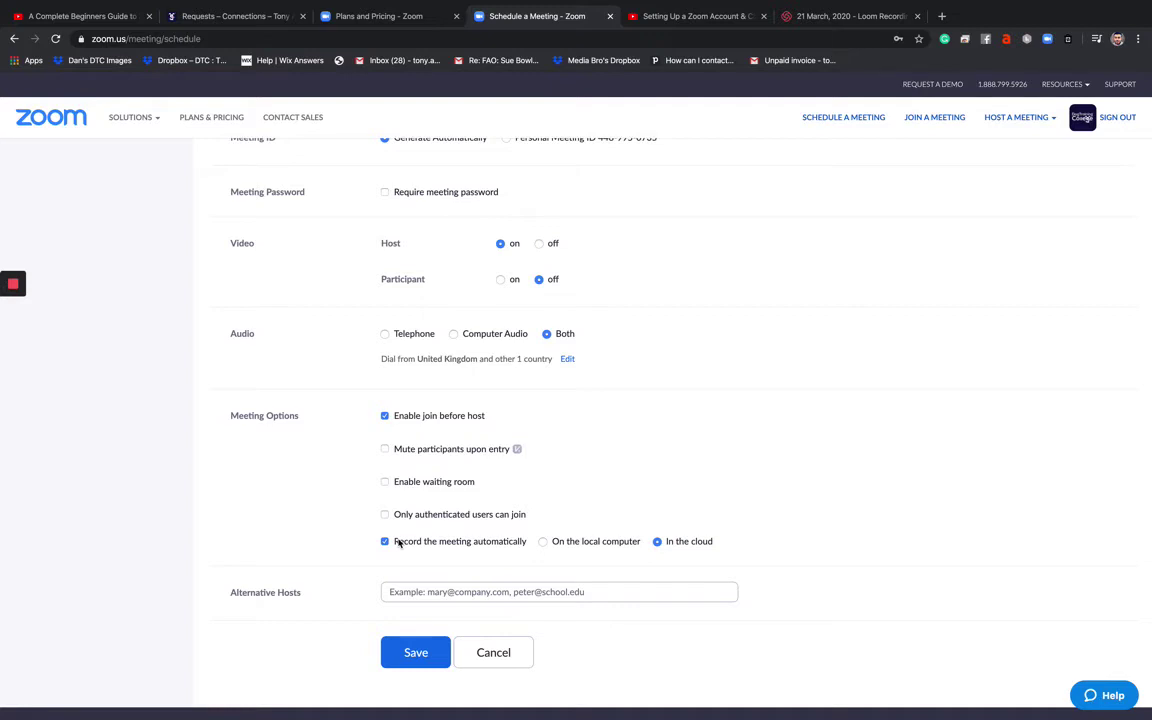
Change the meeting's date to March 22, 2020 and save the meeting
scroll(399, 543, "up", 10)
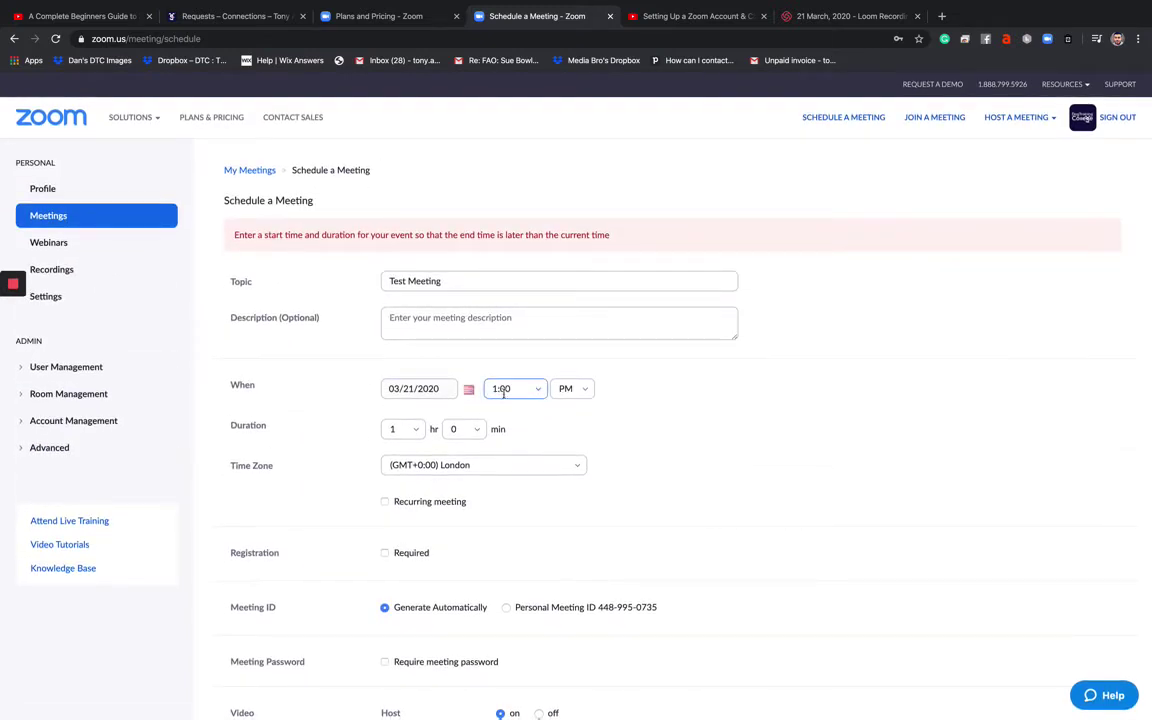
left_click(468, 390)
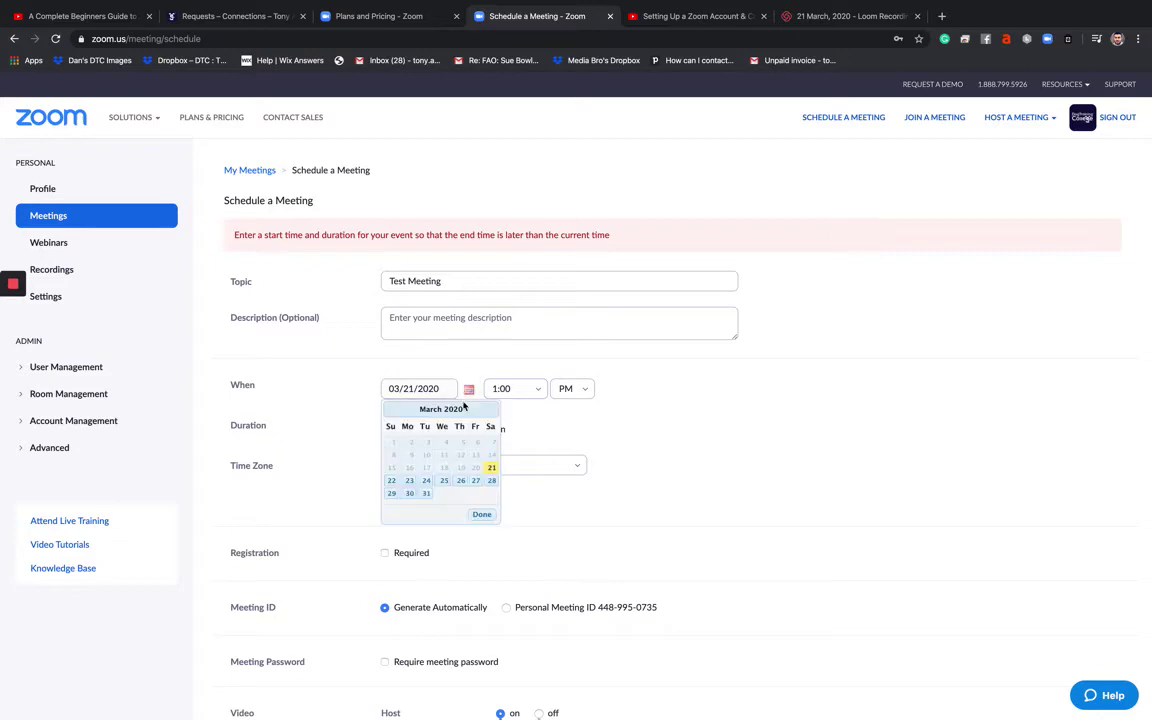
left_click(391, 480)
scroll(484, 489, "down", 15)
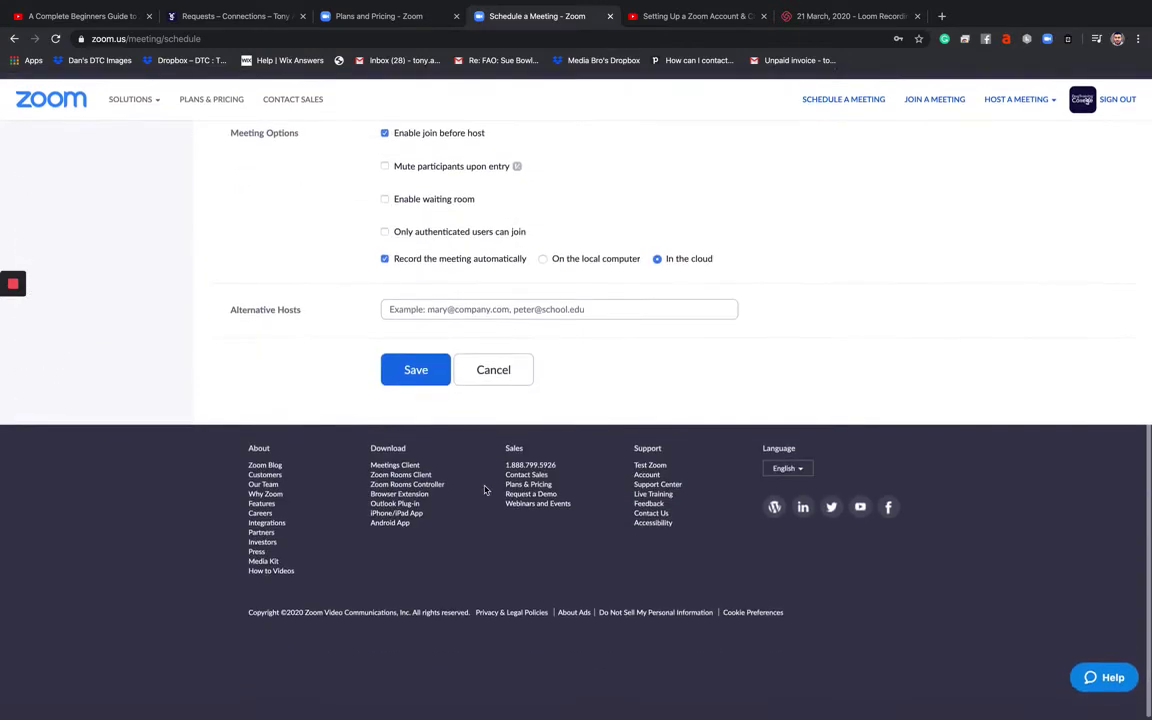
left_click(415, 370)
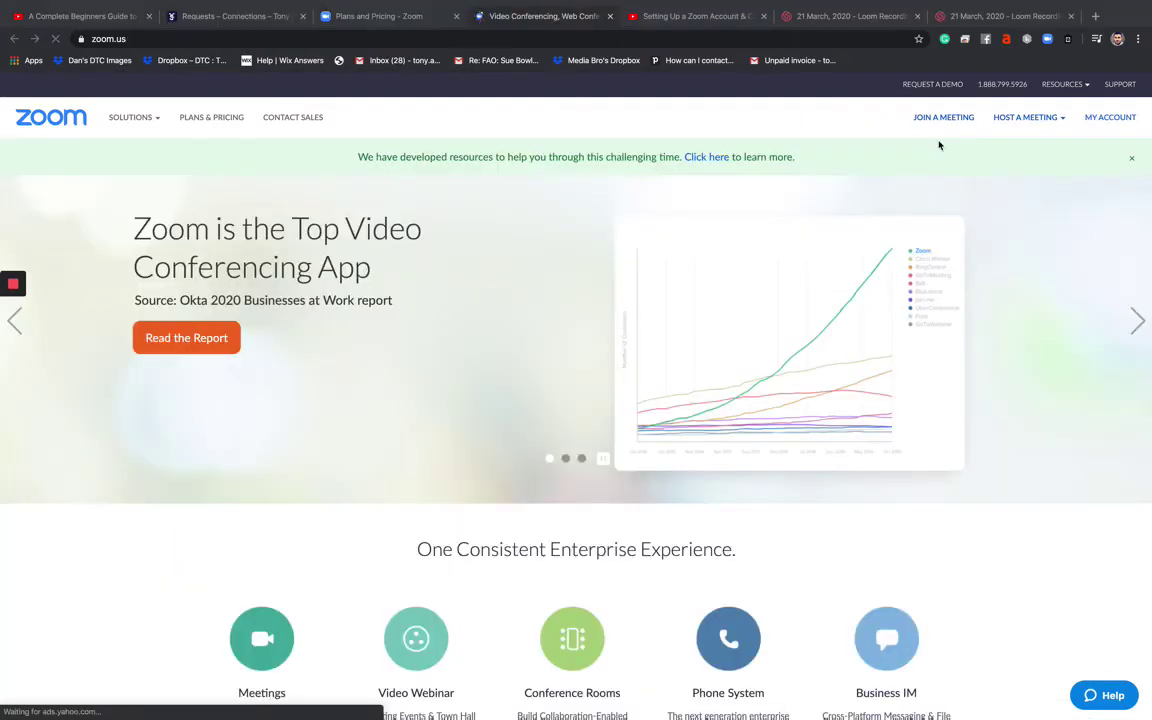
Open Test Meeting from the account's upcoming meetings and start it in the Zoom desktop application
left_click(1106, 118)
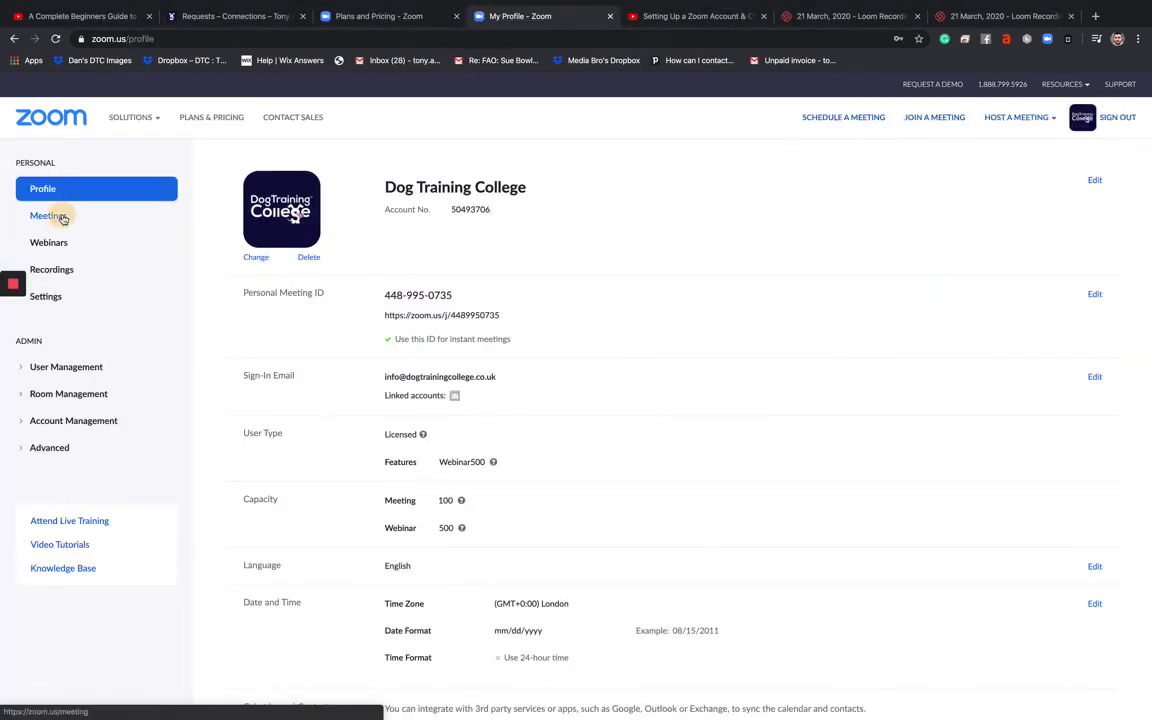
left_click(63, 219)
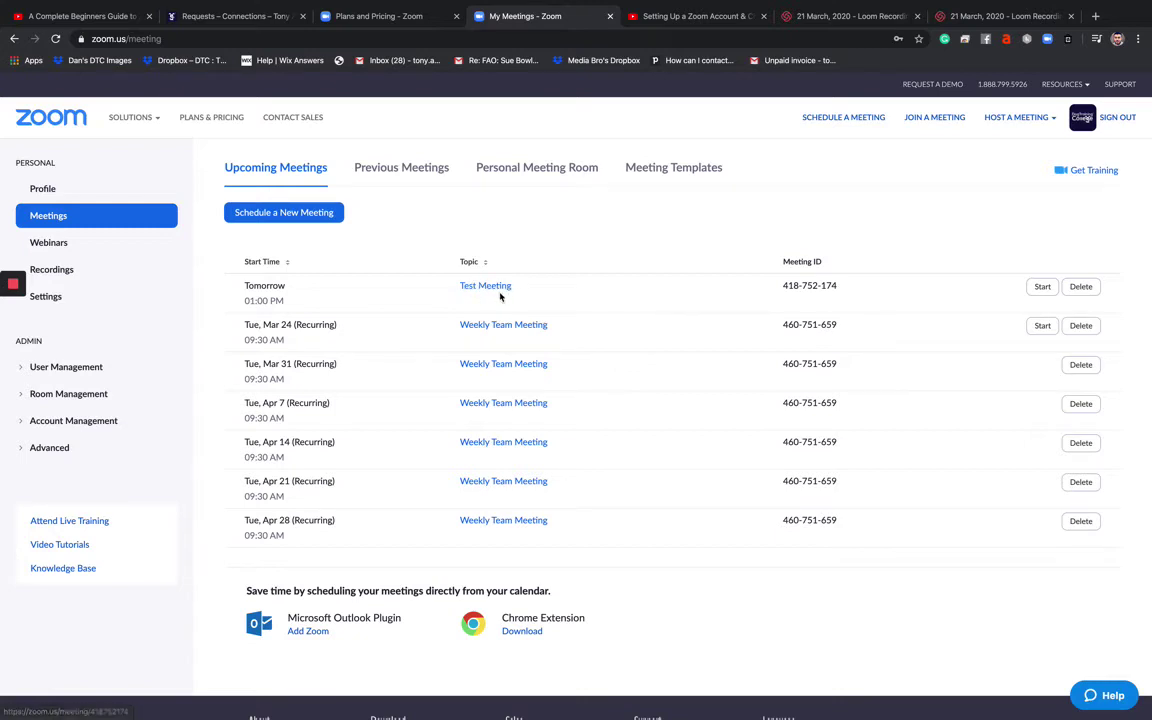
left_click(501, 291)
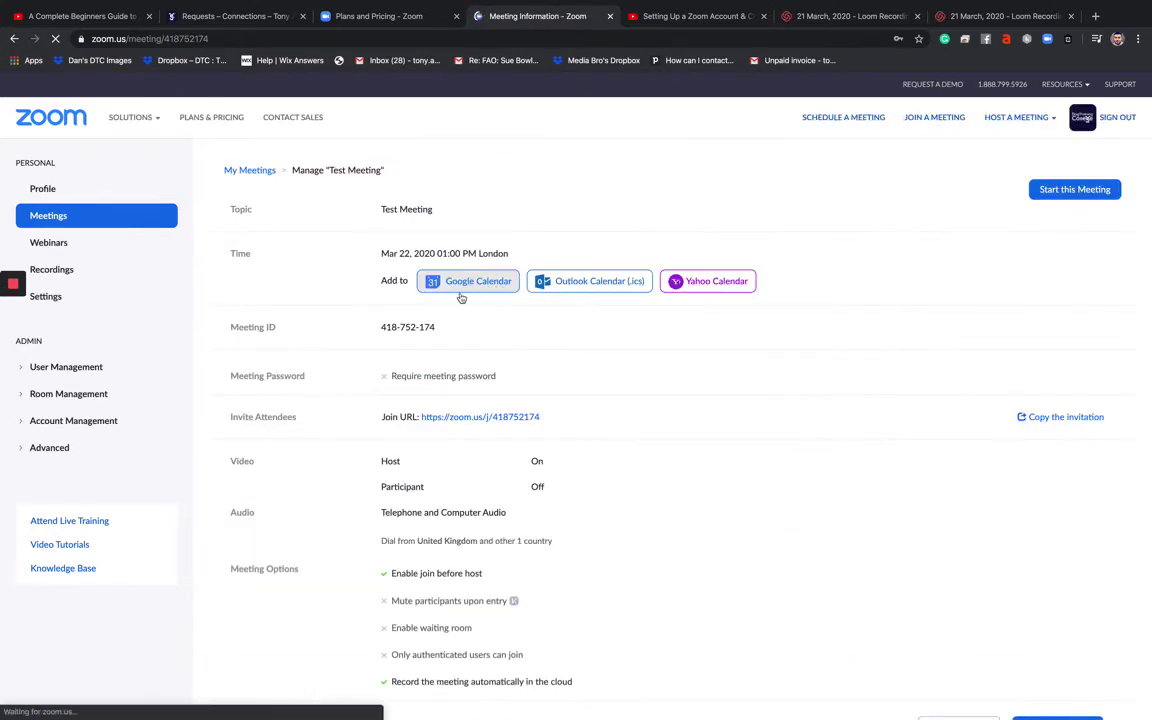
left_click(1073, 192)
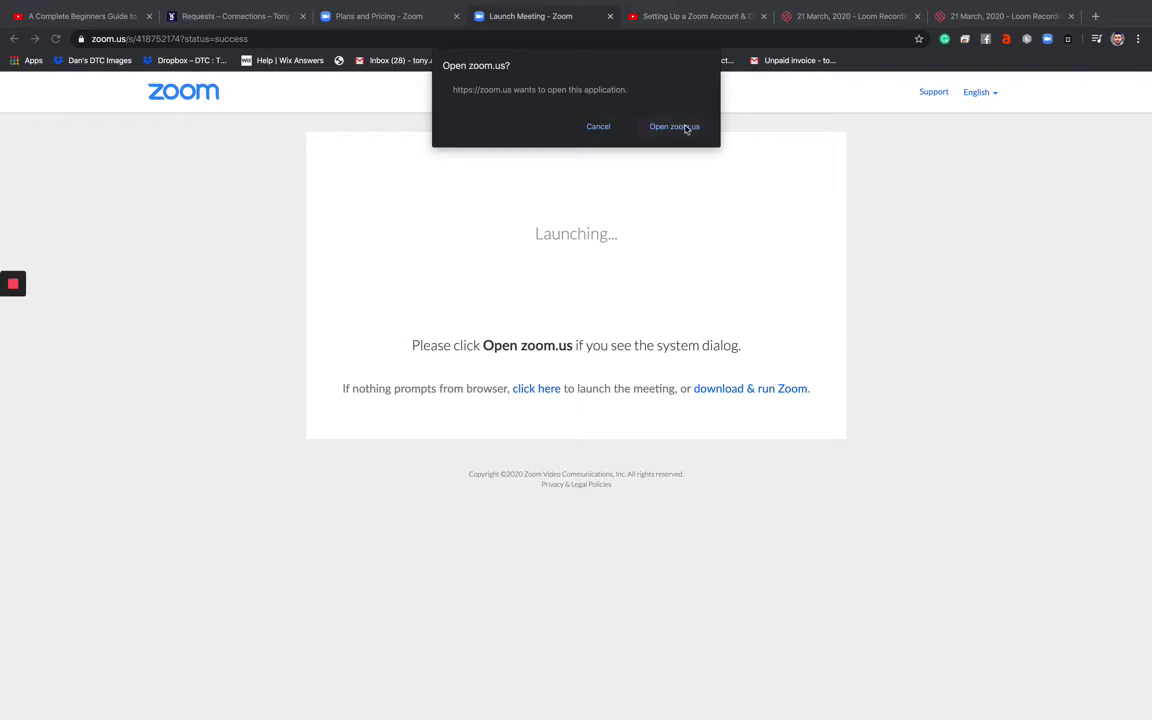
left_click(675, 127)
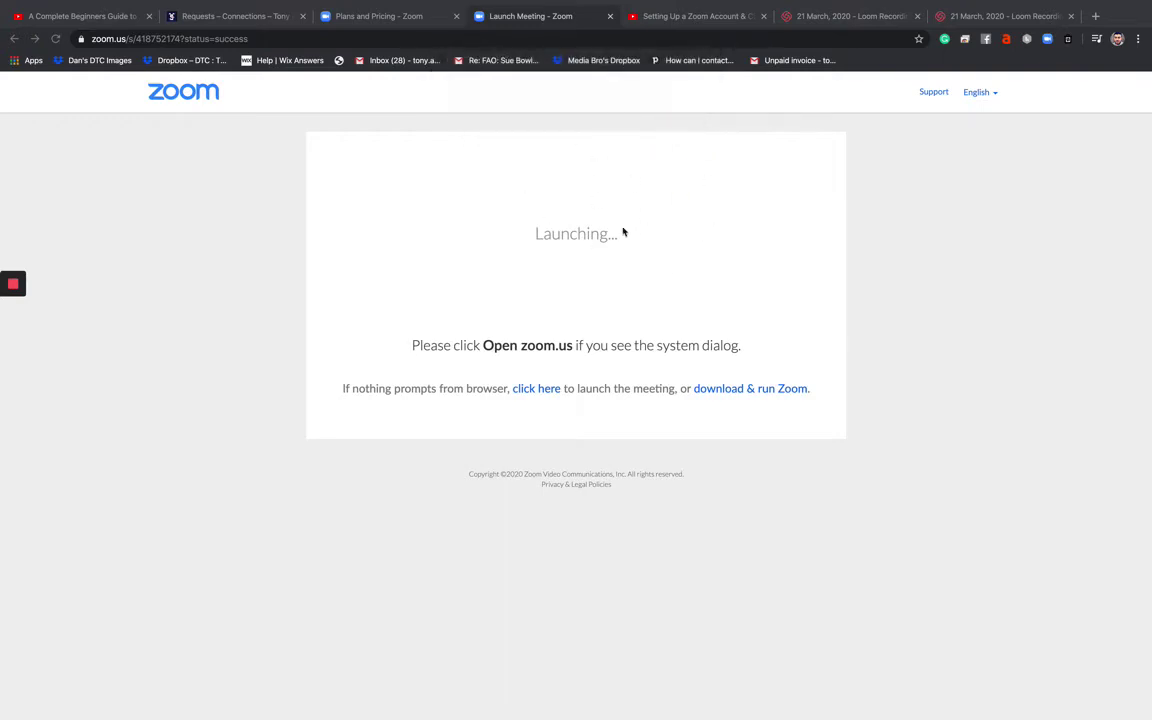